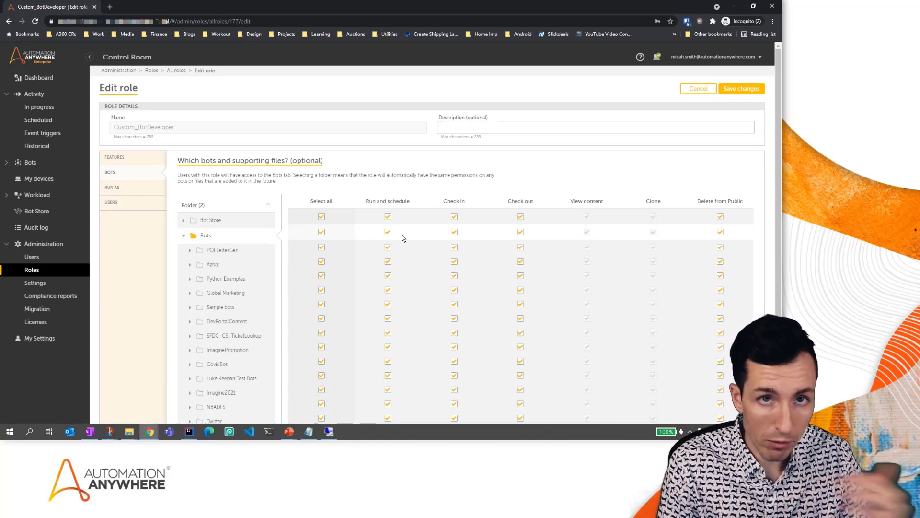
Collapse the Bots folder in the Custom_BotDeveloper role's bot permissions and minimize the browser window
click(184, 235)
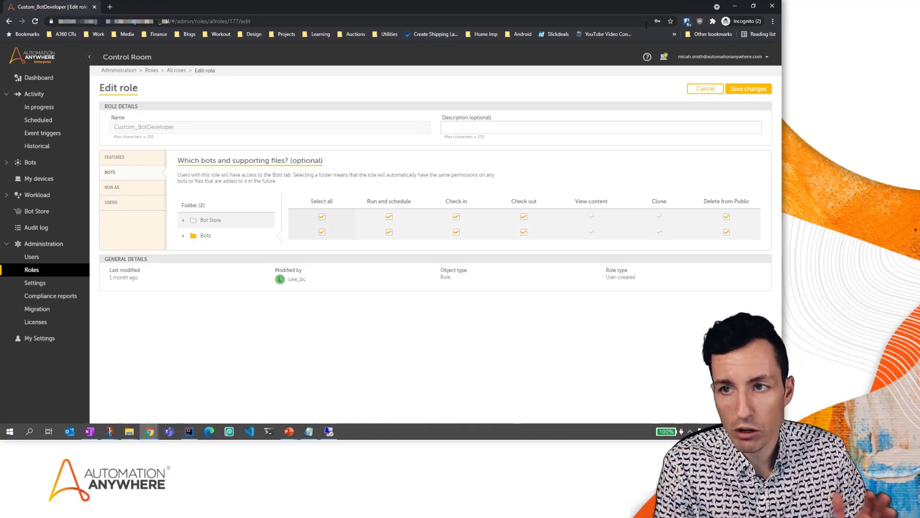
click(736, 6)
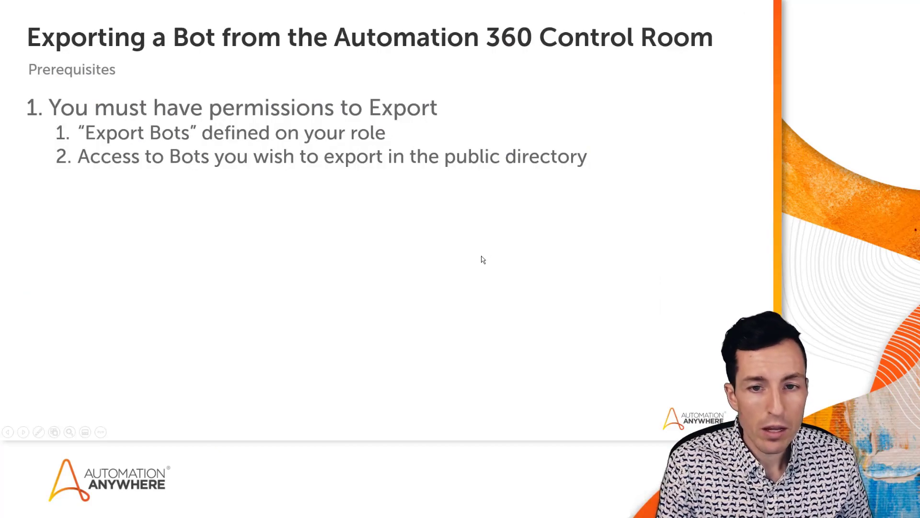
click(483, 260)
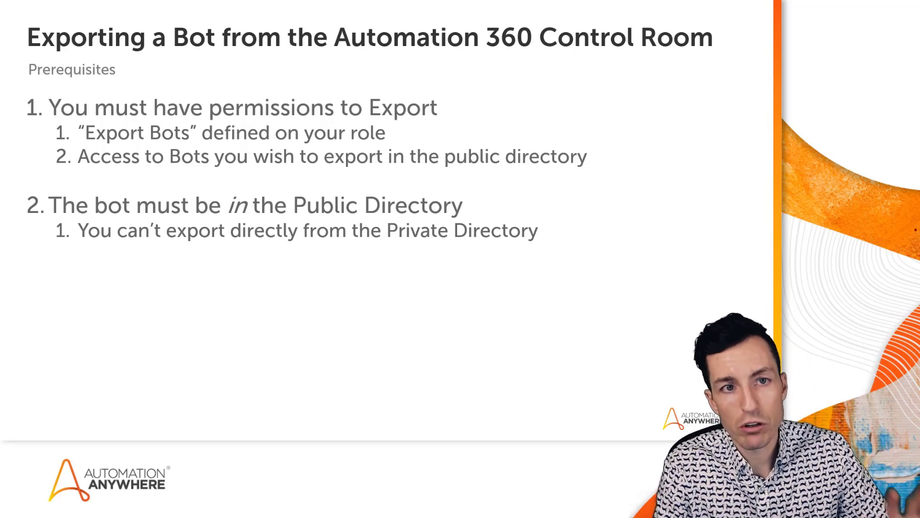
click(652, 263)
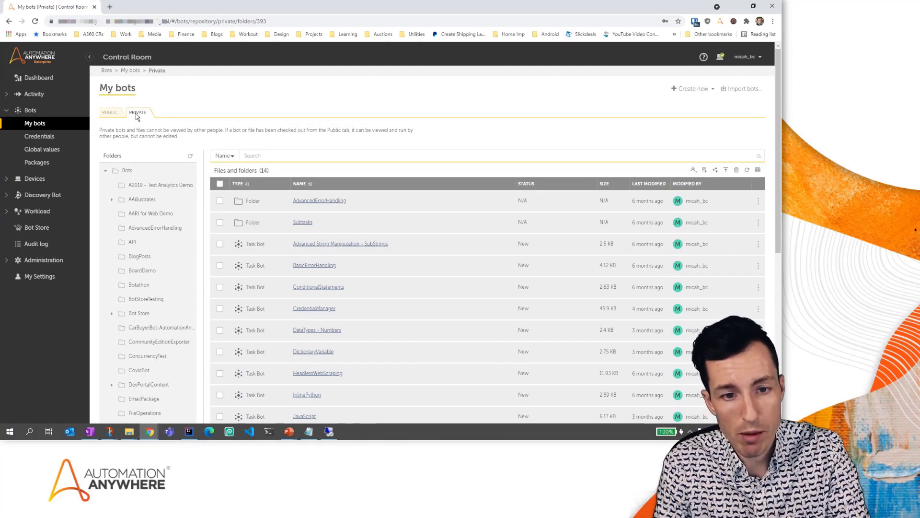
Open the QuickTips folder from the private Bots folder listing
scroll(195, 181, down, 5)
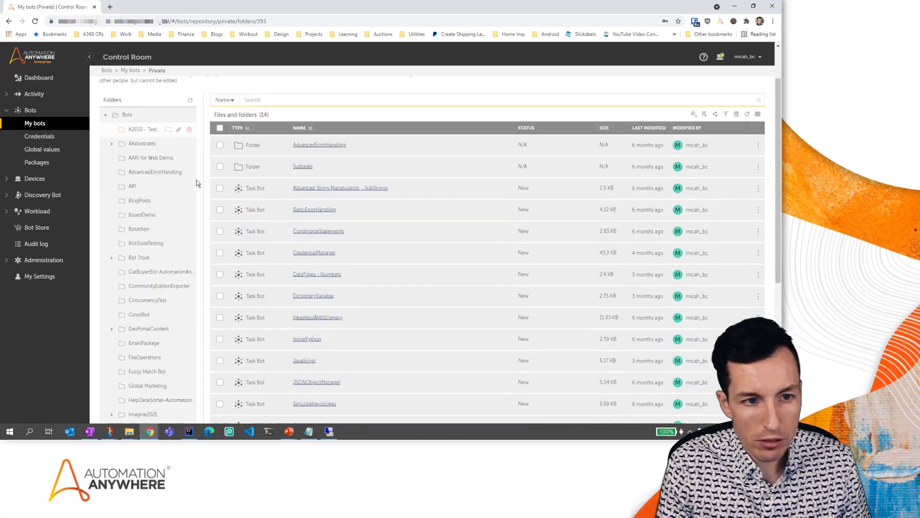
scroll(143, 173, up, 5)
click(126, 170)
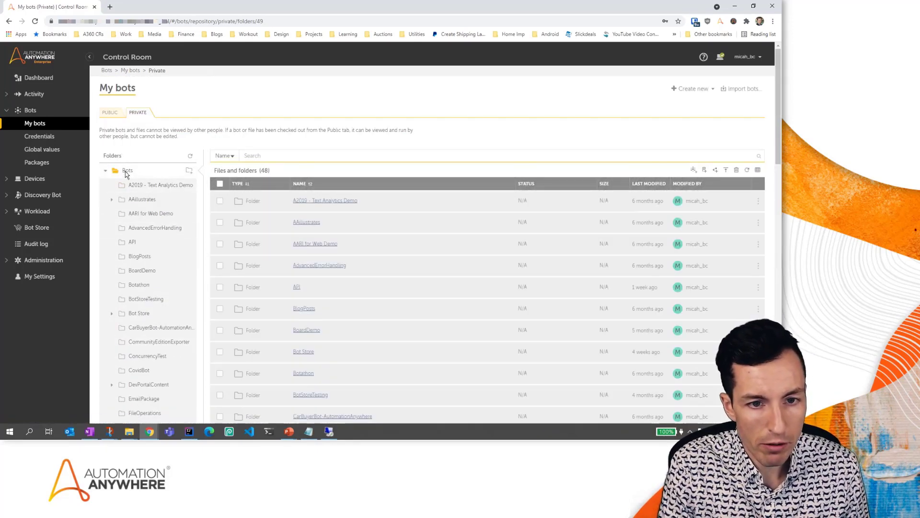
scroll(334, 232, down, 4)
scroll(335, 238, down, 5)
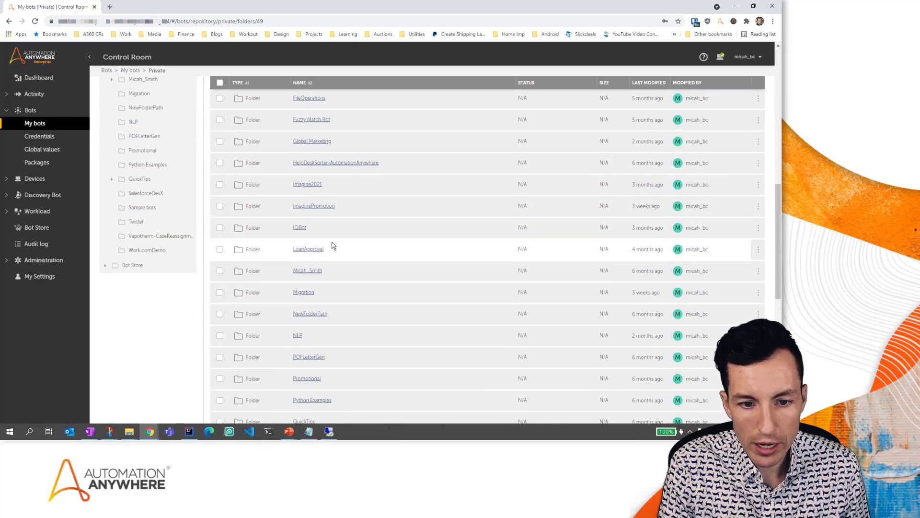
scroll(331, 245, down, 3)
click(311, 260)
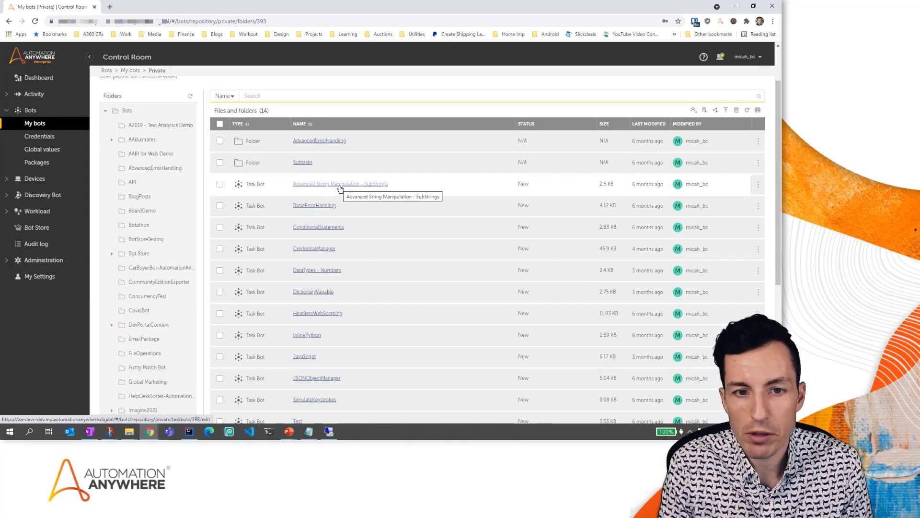
Check in the private task bot "Advanced String Manipulation - SubStrings" with the comment "QuickTips Export Demo"
mouse_move(758, 193)
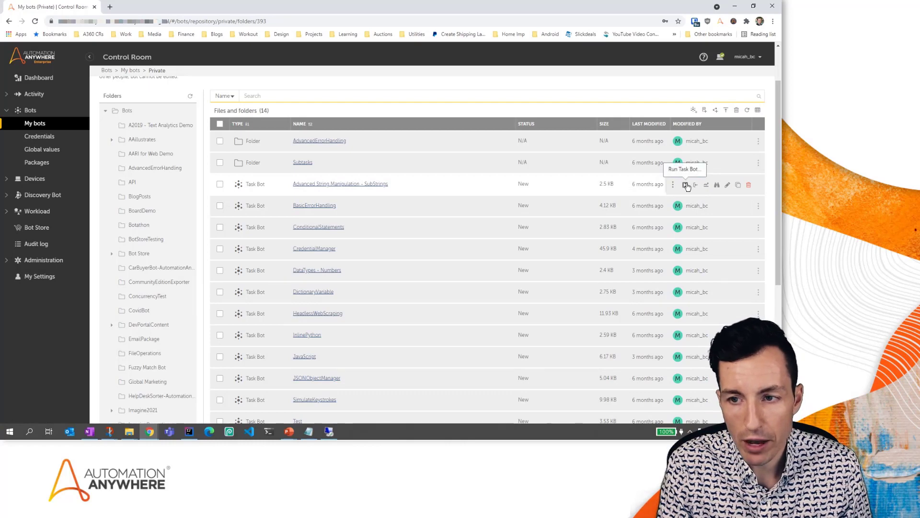
scroll(699, 124, up, 2)
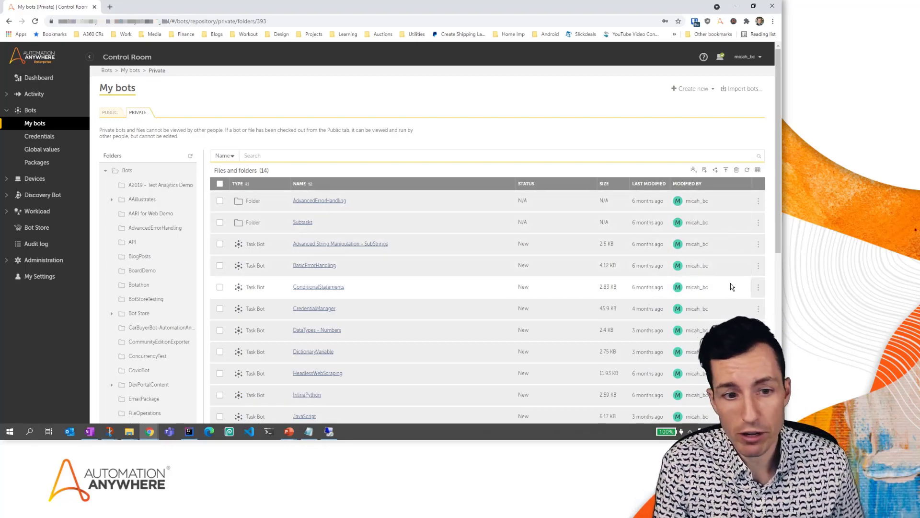
mouse_move(760, 244)
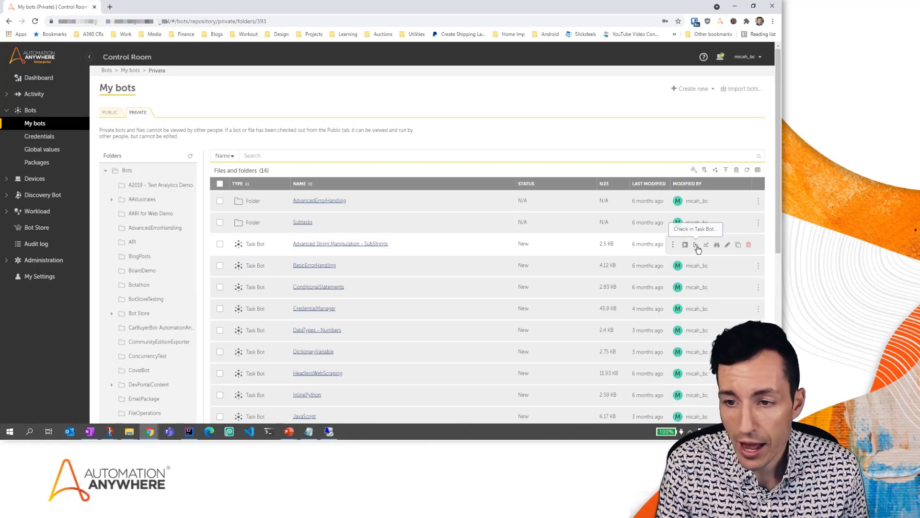
click(696, 246)
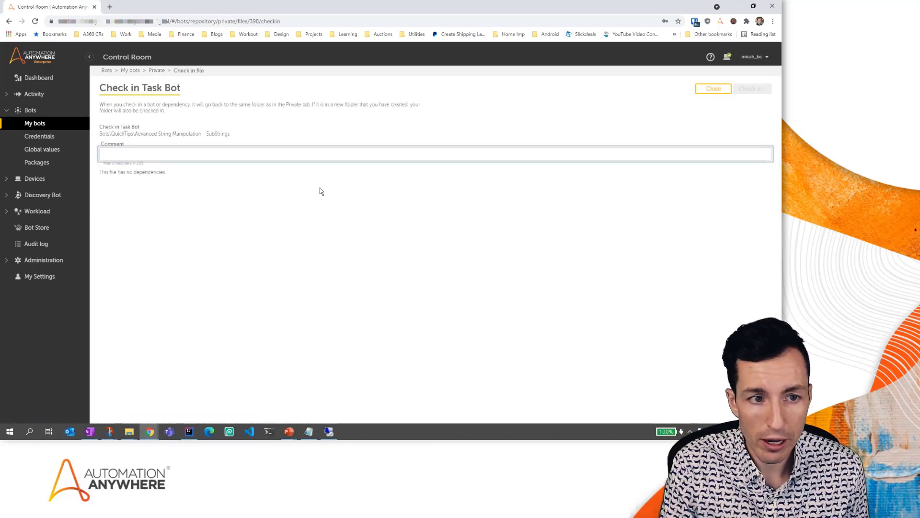
click(294, 157)
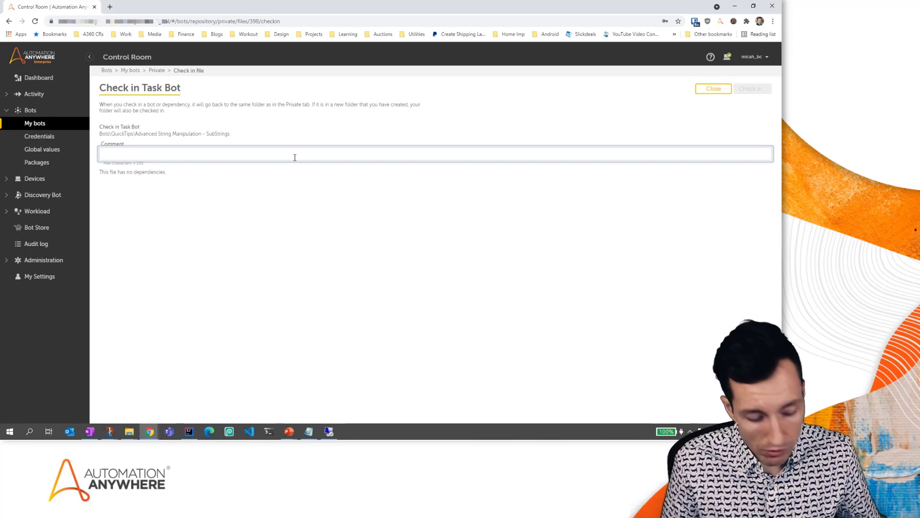
text(Q)
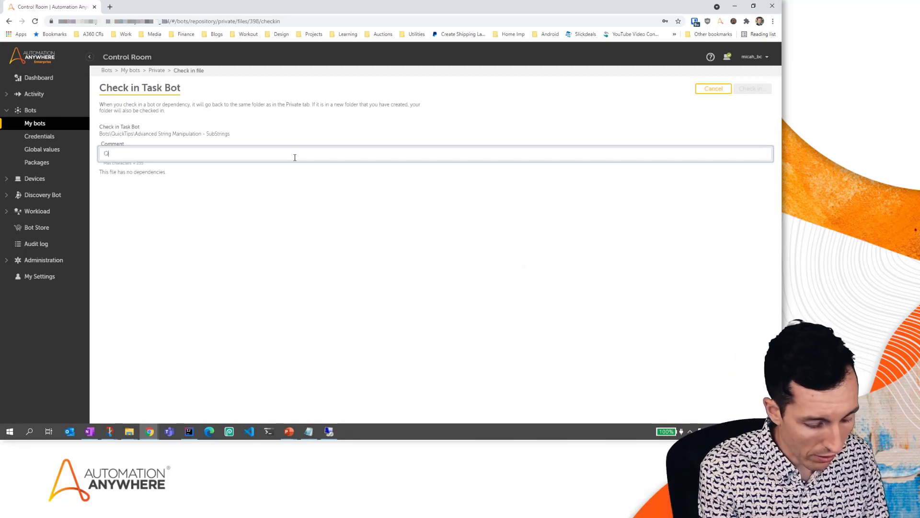
text(uickTips Export Demo)
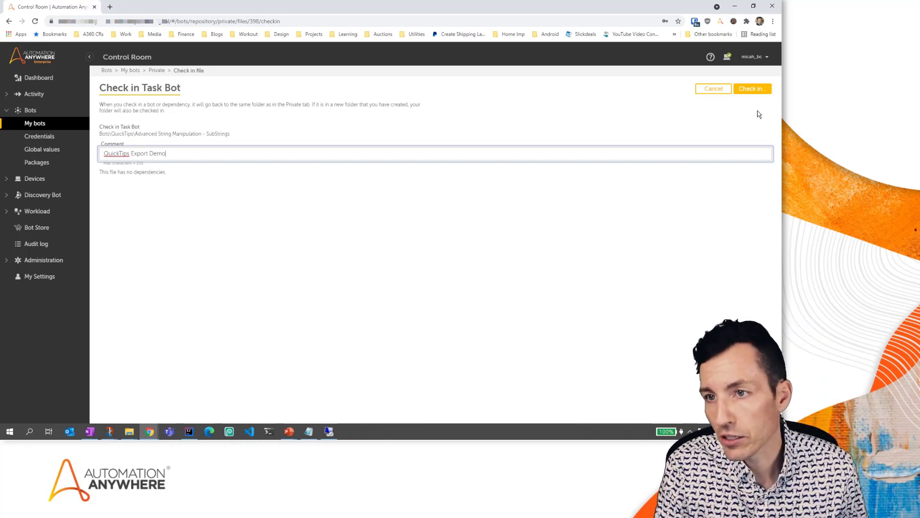
click(752, 91)
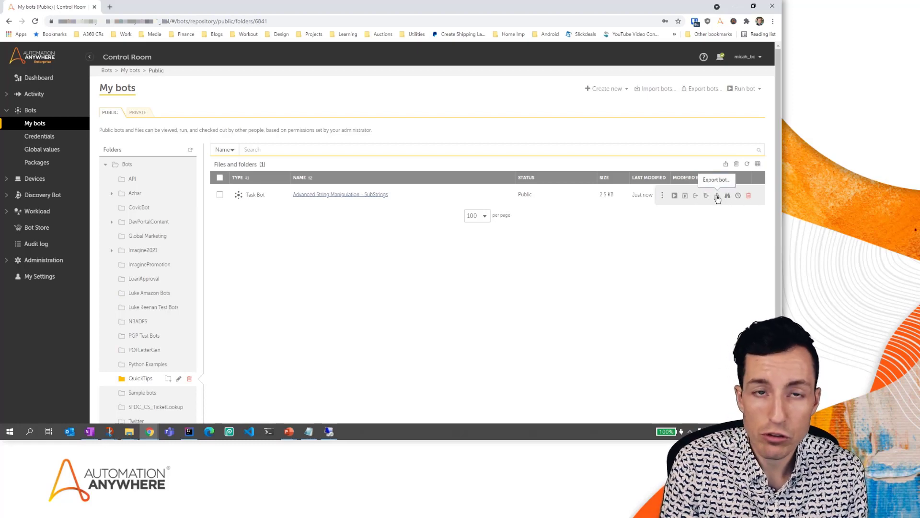
Start an export of the public "Advanced String Manipulation - SubStrings" bot and name it QuickTipsExport_StringManipulation_5-24-21
click(717, 196)
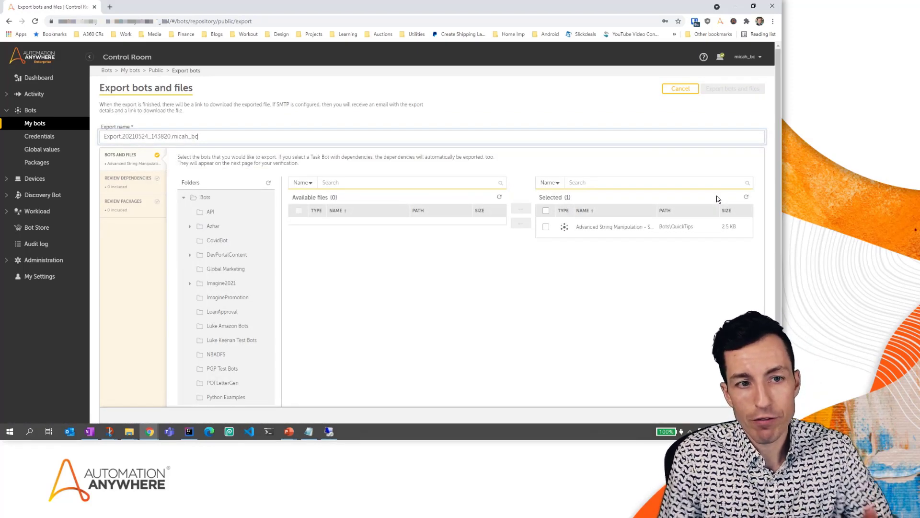
triple_click(347, 136)
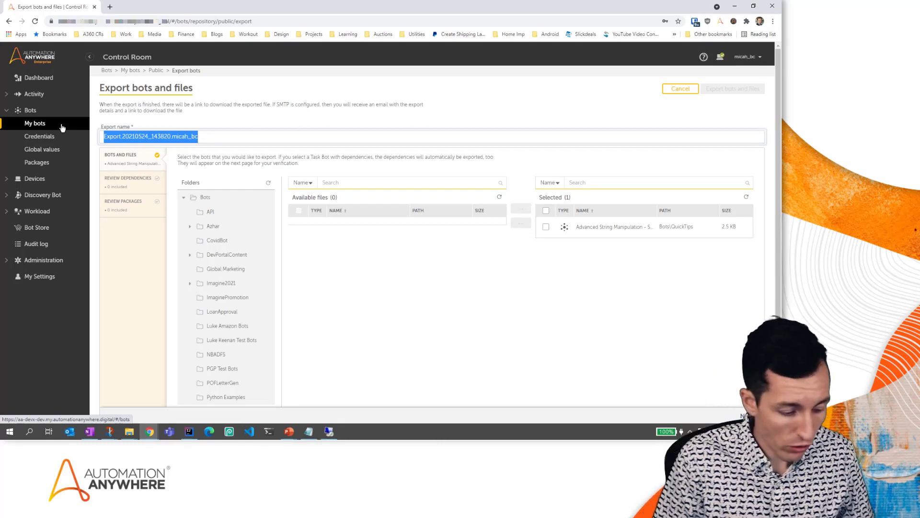
text(QuickTips)
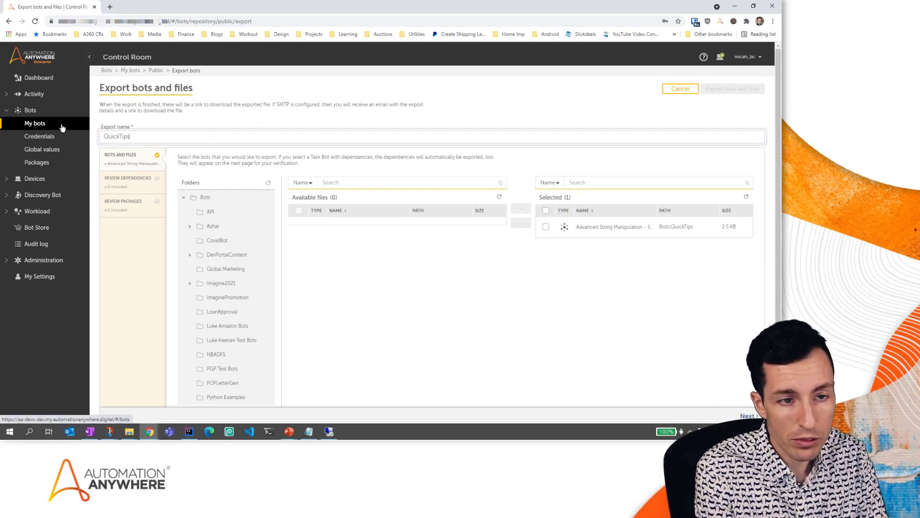
text(Export)
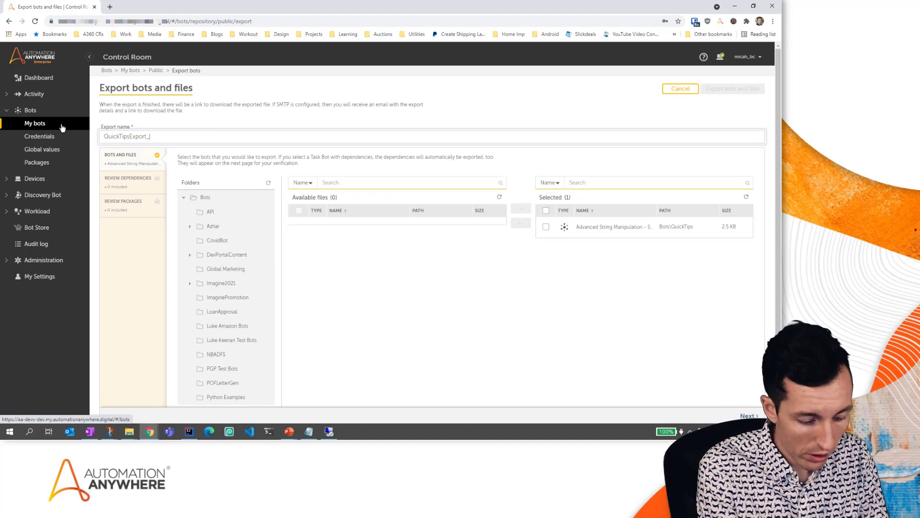
text(_StringMa)
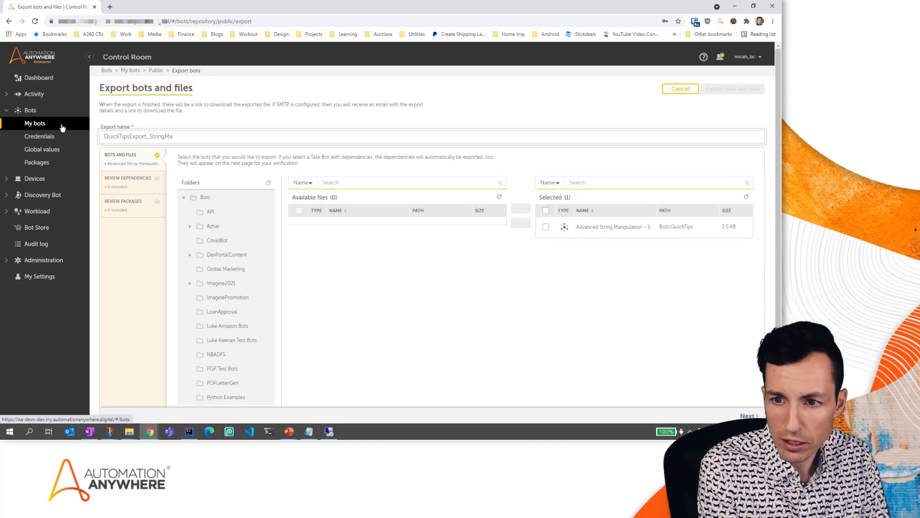
text(nipu)
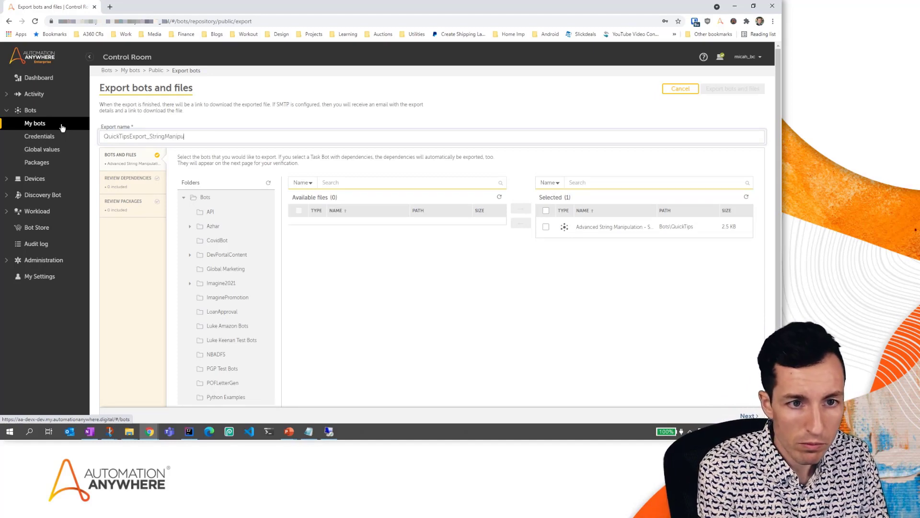
text(lation_)
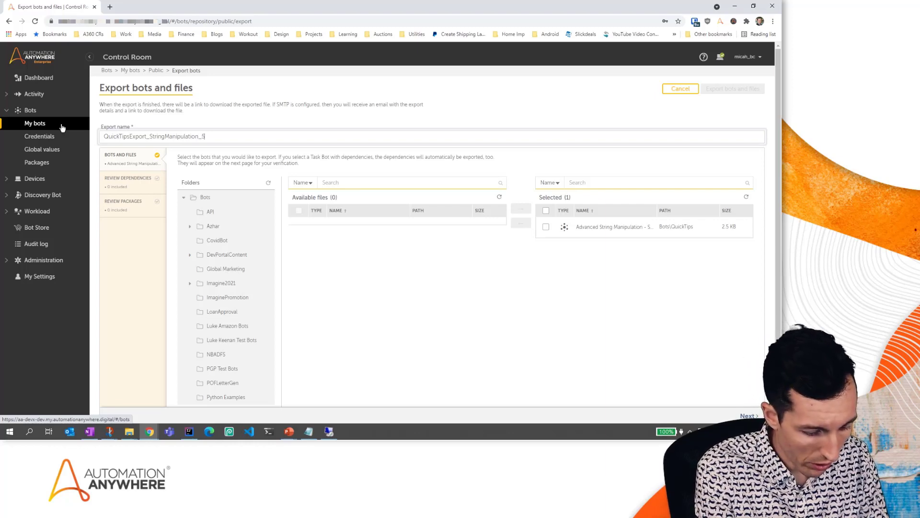
text(5-24-21)
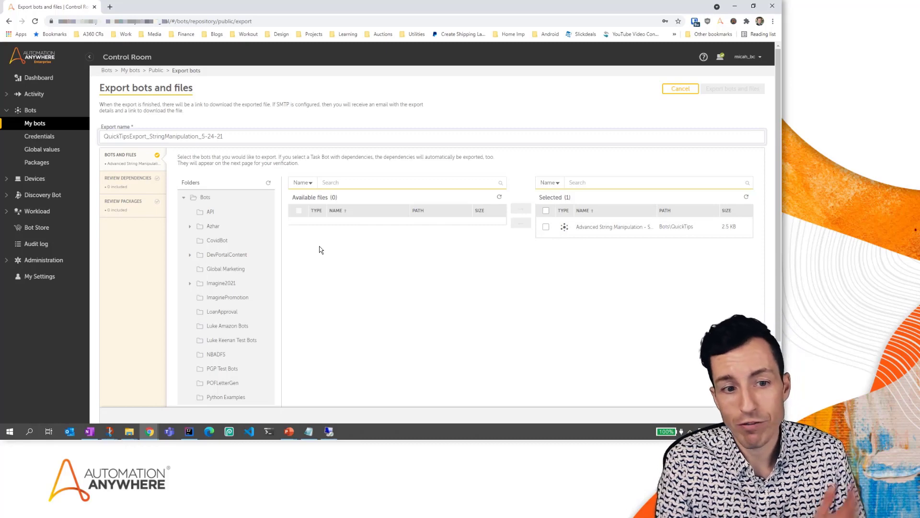
List the Twitter folder's available files and mark "Retweet With Comment" without adding it to the export
scroll(319, 250, down, 2)
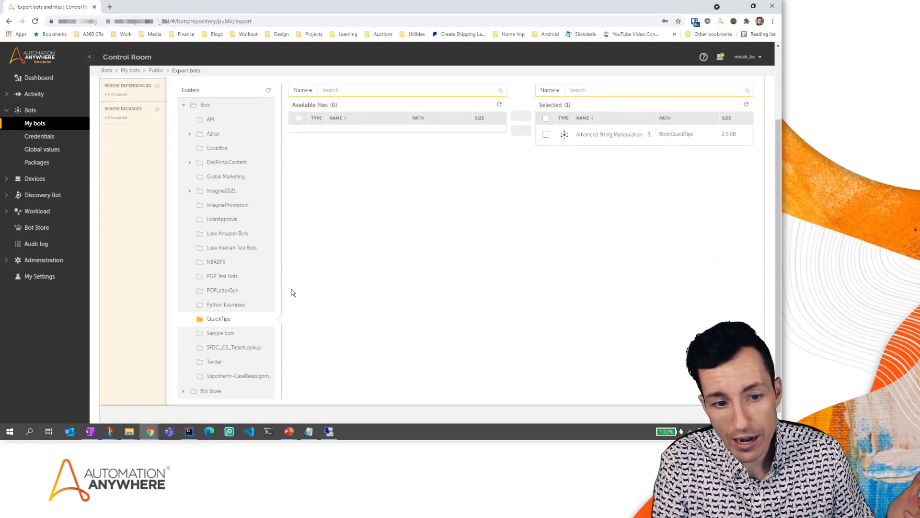
click(216, 361)
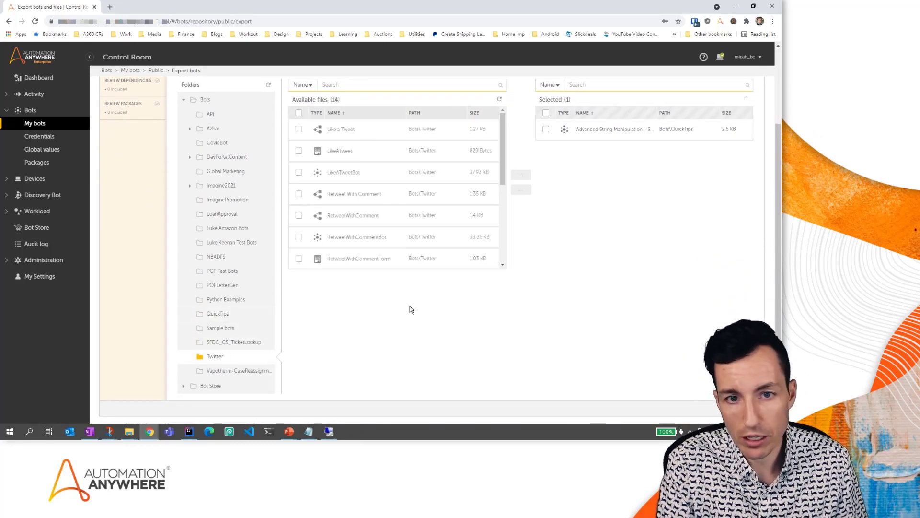
click(299, 195)
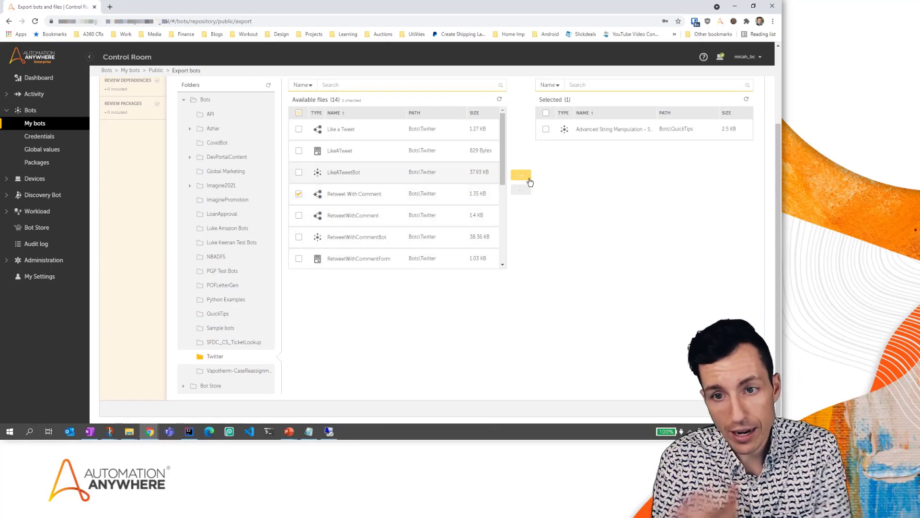
scroll(529, 180, up, 2)
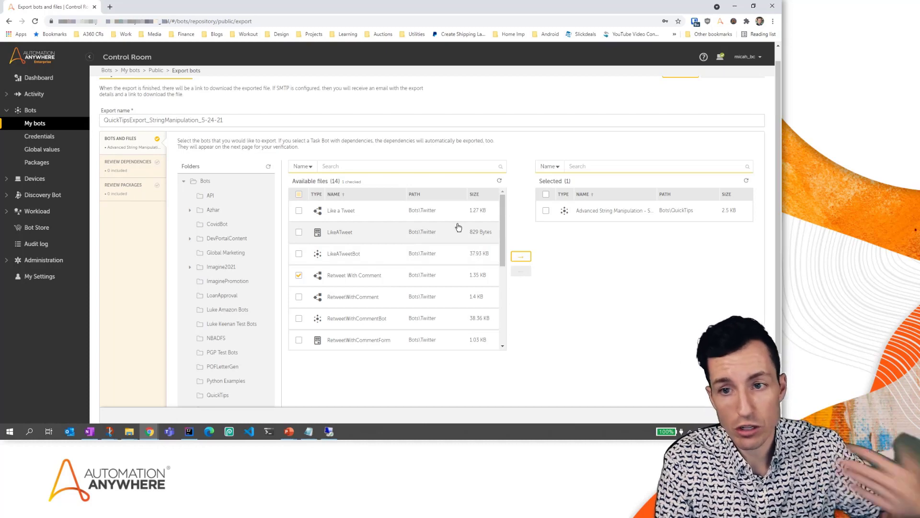
Review the export's dependencies and packages, and run the export with the Message box and String packages included
click(135, 170)
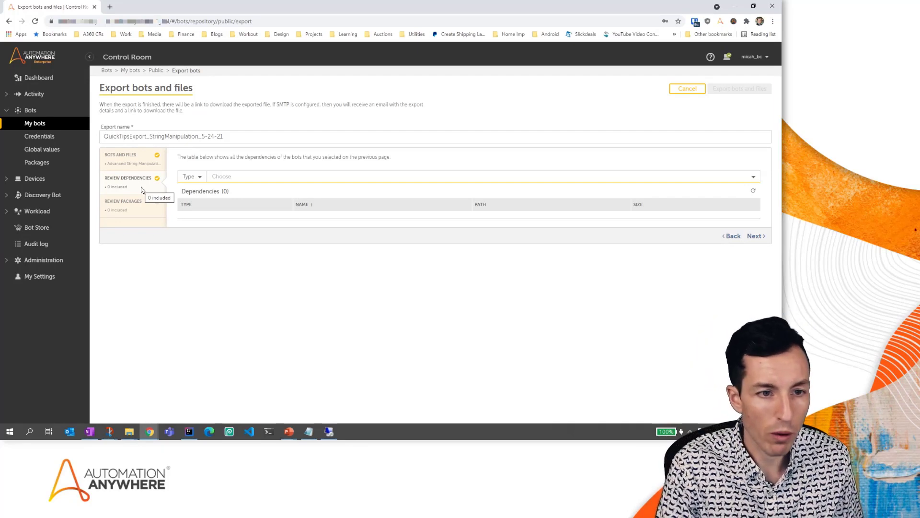
click(138, 203)
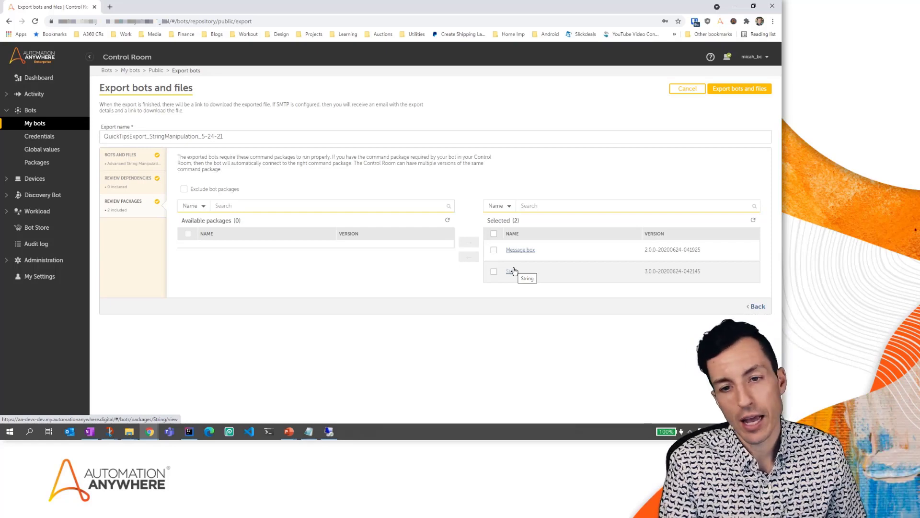
click(494, 250)
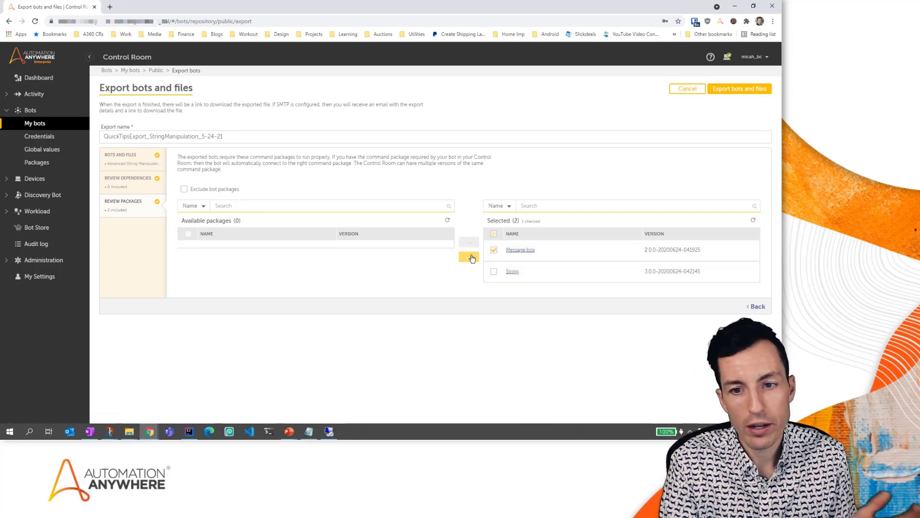
click(495, 251)
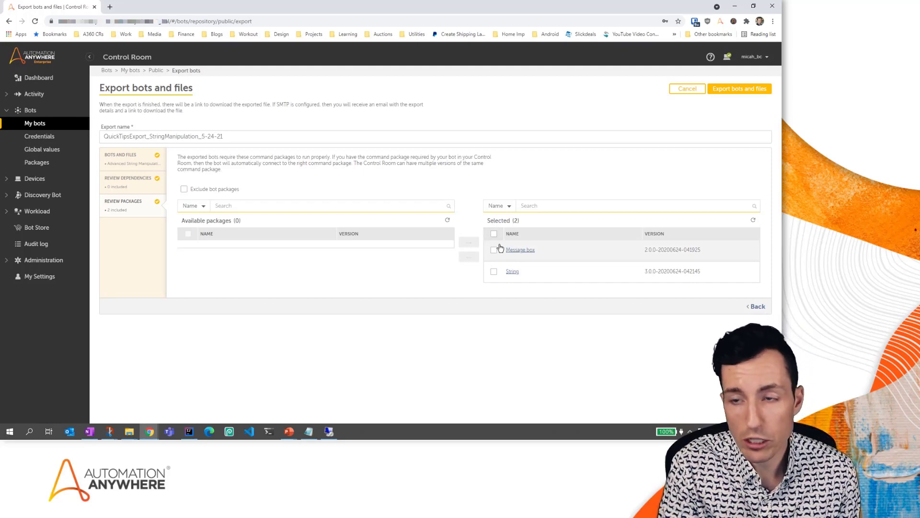
click(733, 91)
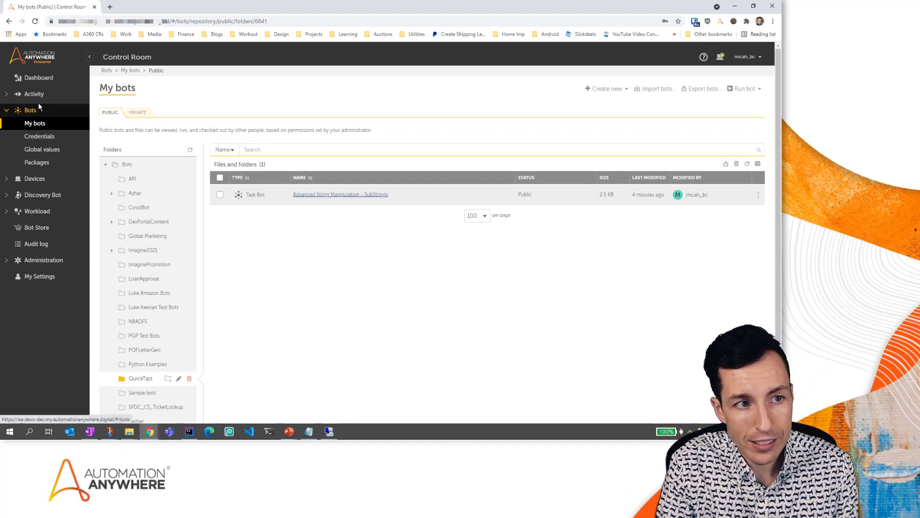
Open the historical activity list to check the bot export
click(18, 97)
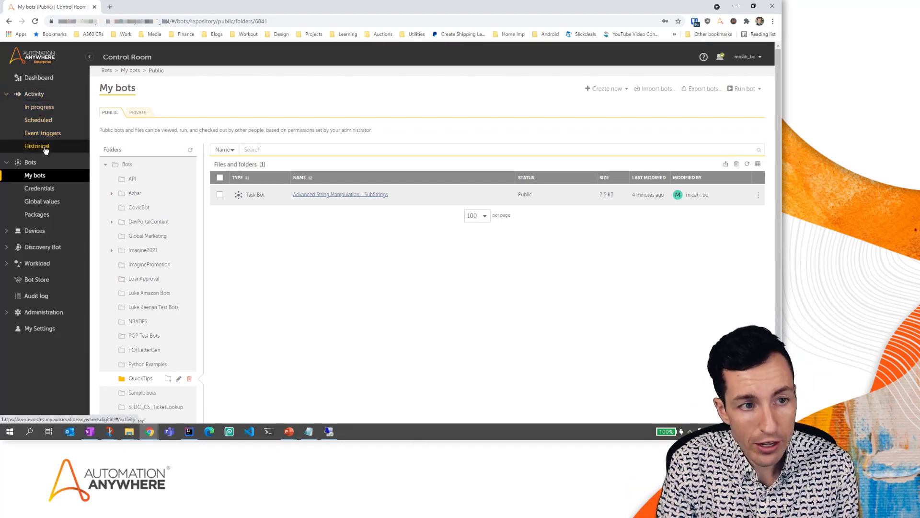
click(46, 150)
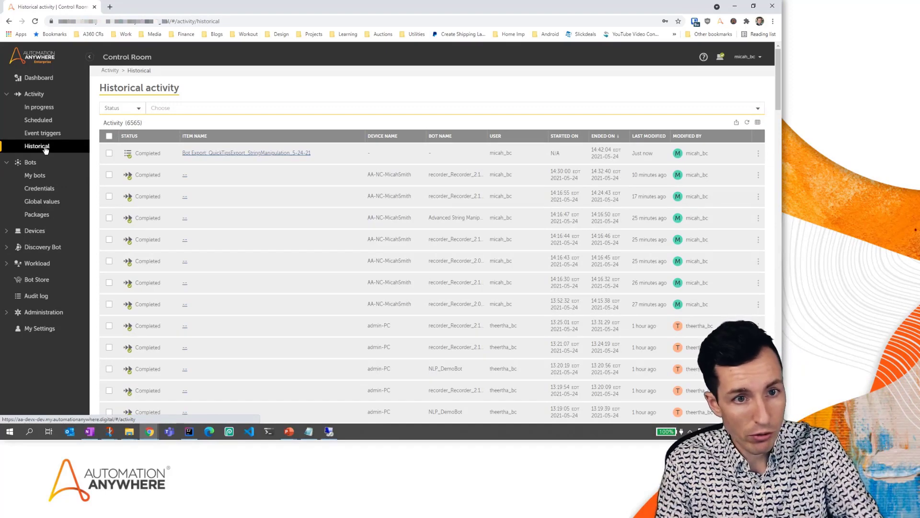
Download the exported zip file of the QuickTipsExport_StringManipulation_5-24-21 bot export and show it in its folder in File Explorer
click(241, 155)
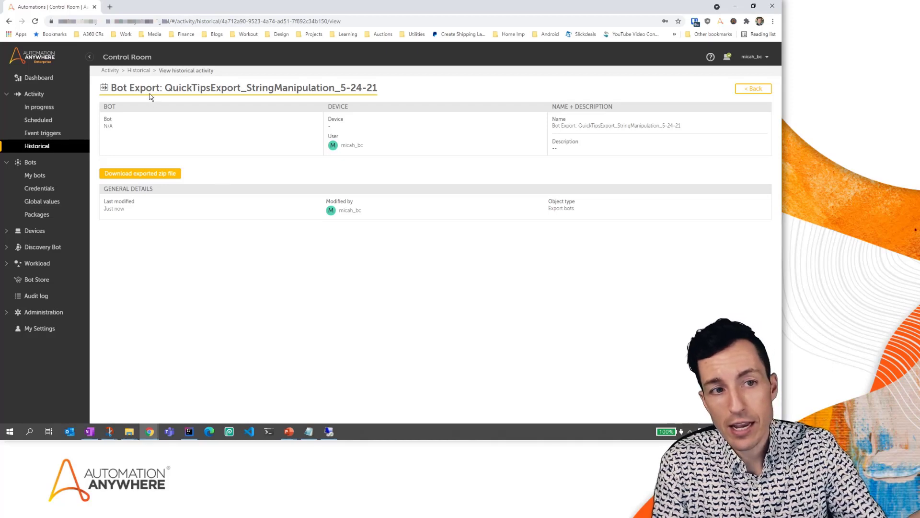
click(159, 174)
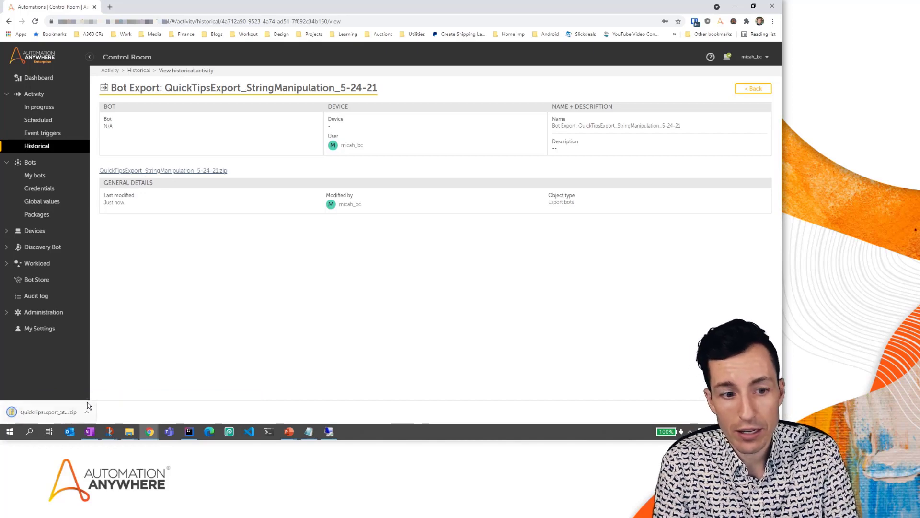
click(87, 413)
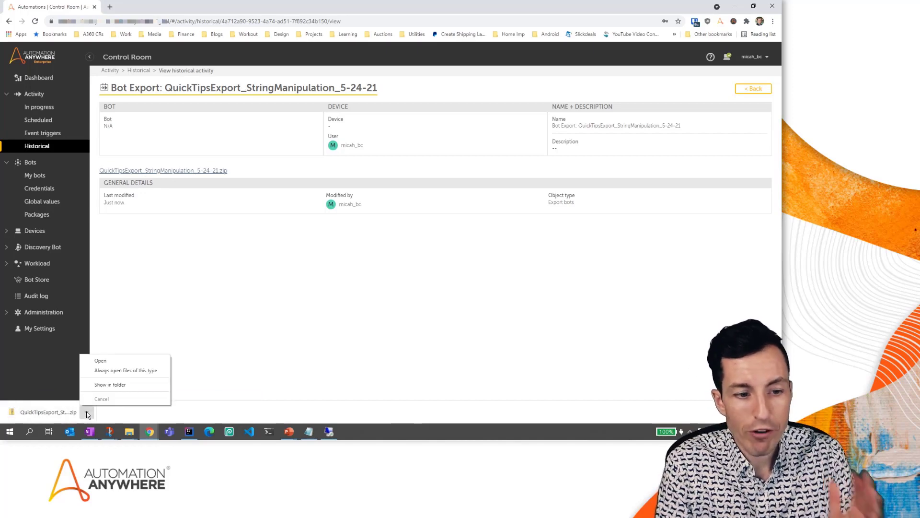
click(115, 385)
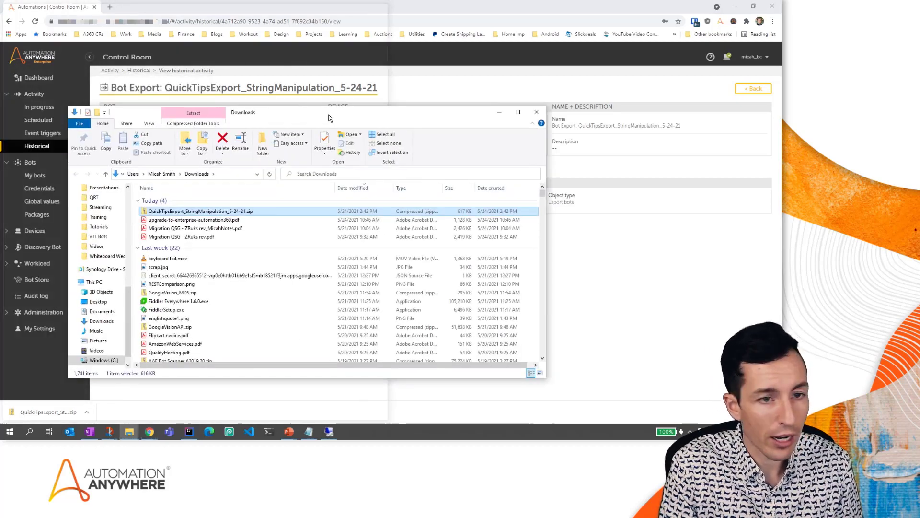
Inspect the package files in the downloaded zip and its Automation Anywhere\Bots\QuickTips folder, widening the Name column to read full file names
double_click(294, 211)
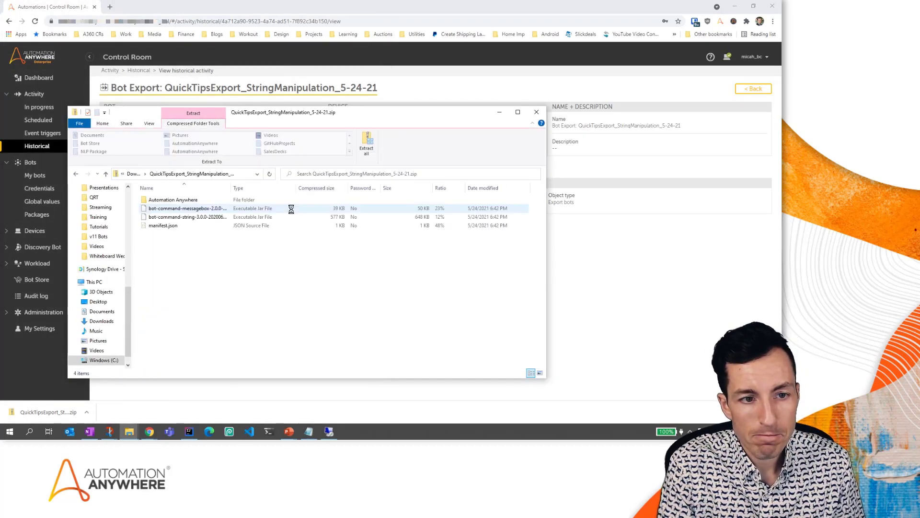
drag(235, 188, 290, 188)
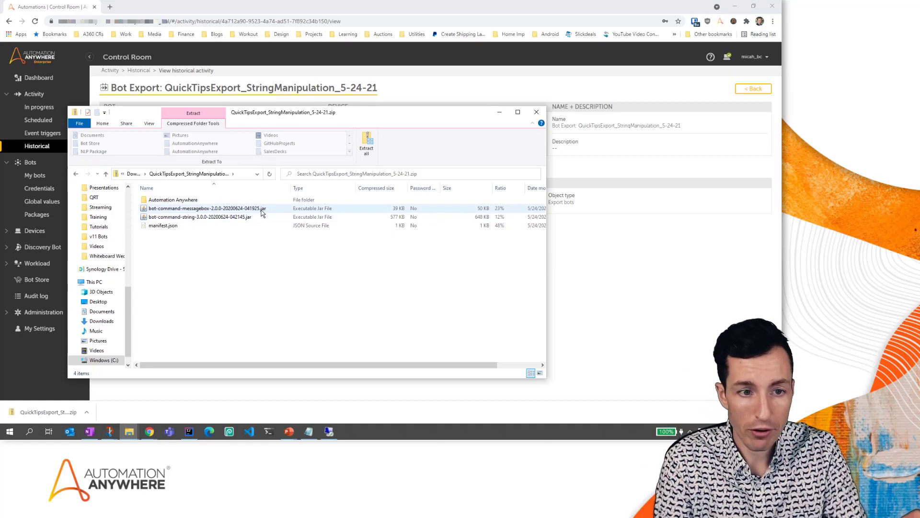
double_click(194, 202)
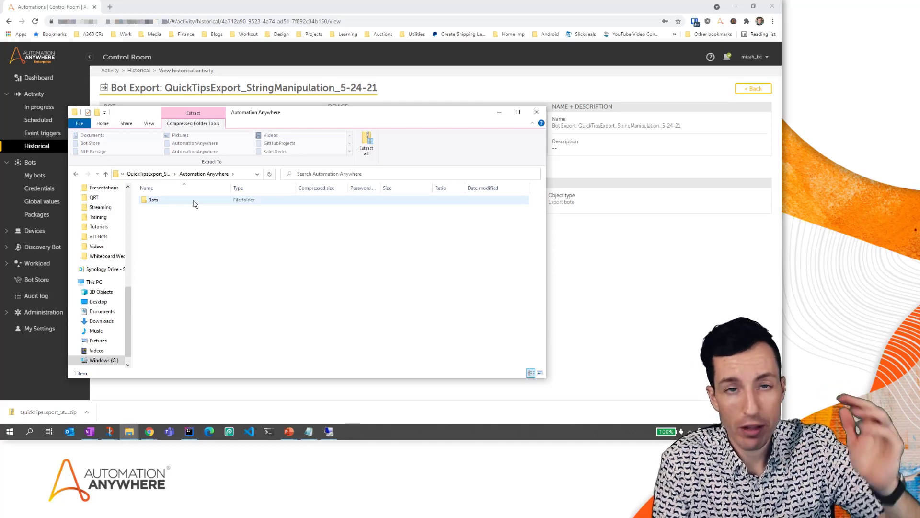
click(194, 201)
double_click(195, 203)
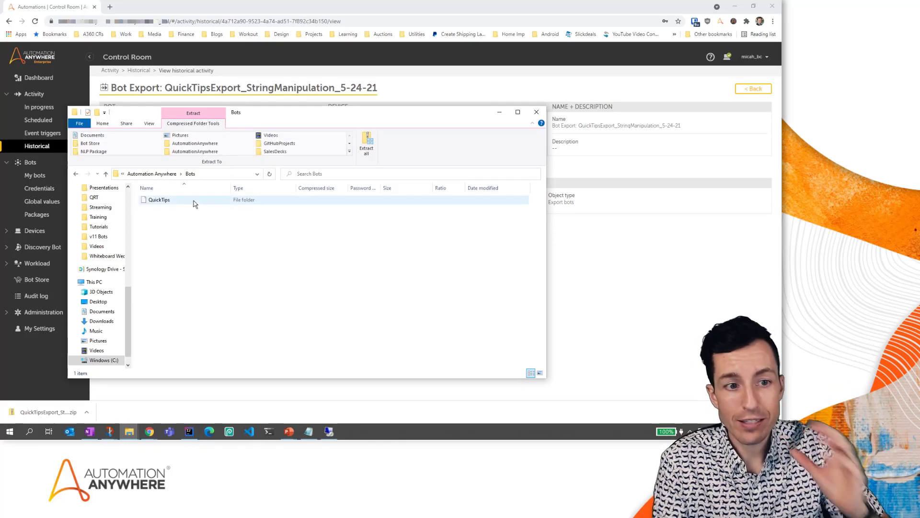
double_click(159, 200)
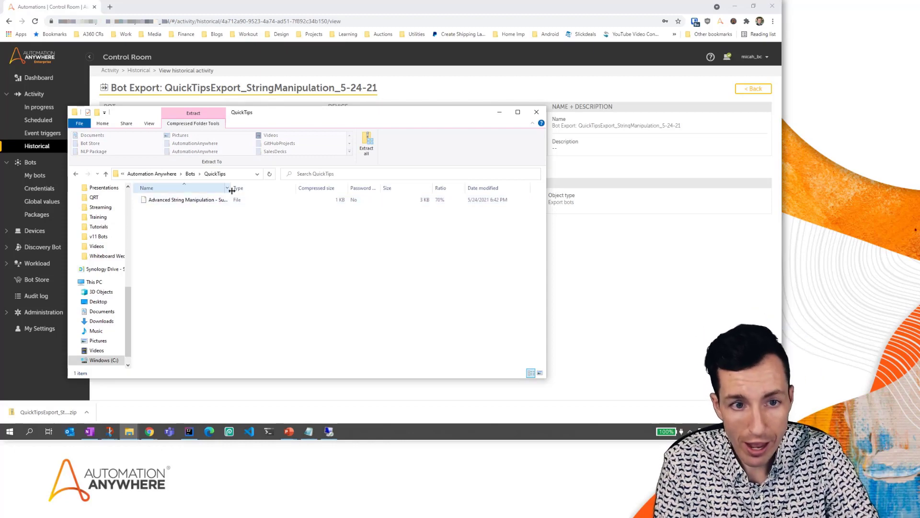
drag(230, 187, 287, 187)
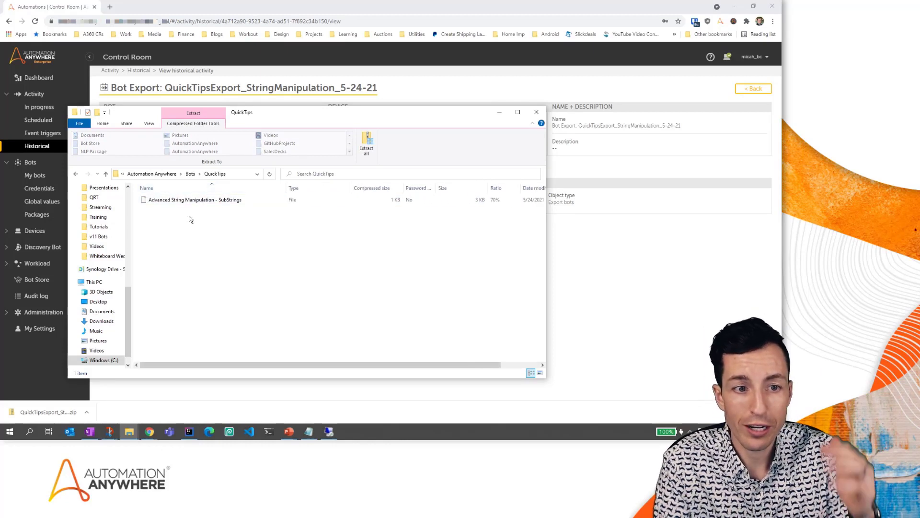